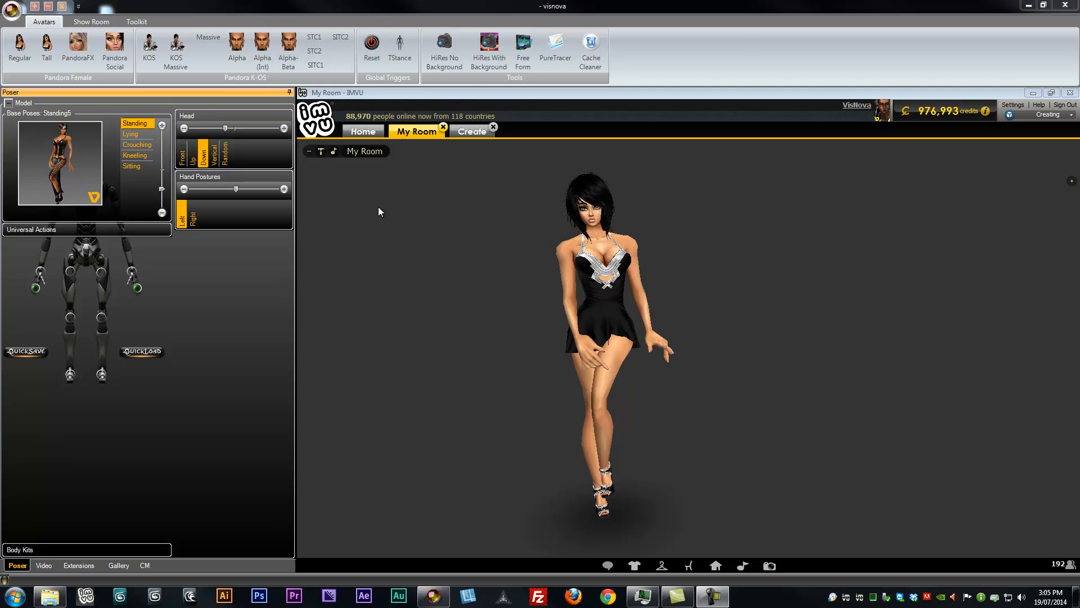
Switch the base pose to a different standing pose and save it as pose2.poc on the Desktop, replacing the existing file
{"action": "left_click_drag", "start_coordinate": [162, 191], "coordinate": [162, 180]}
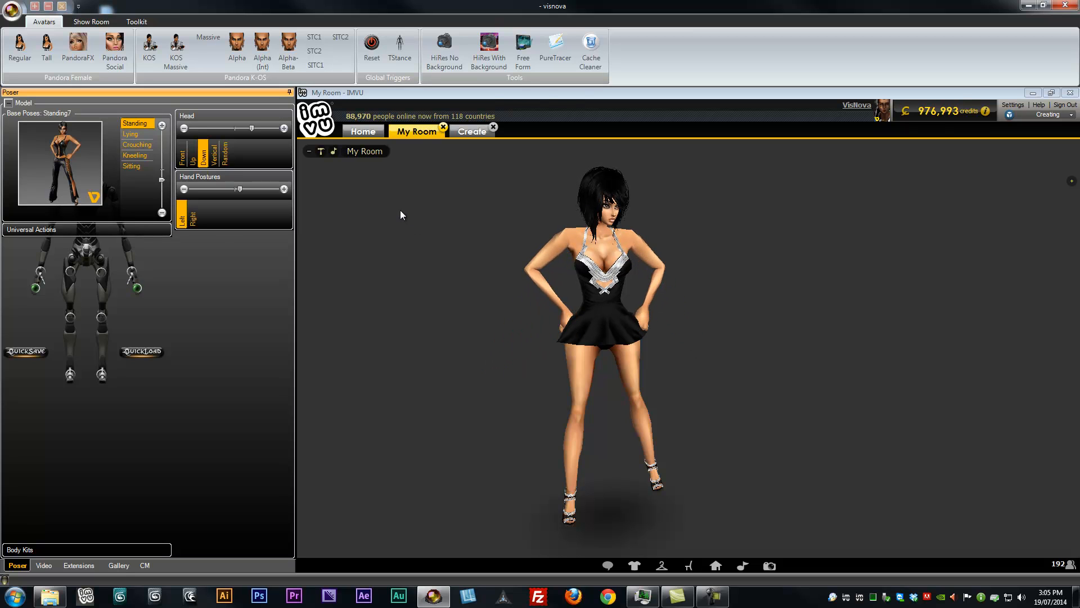
{"action": "left_click", "coordinate": [10, 8]}
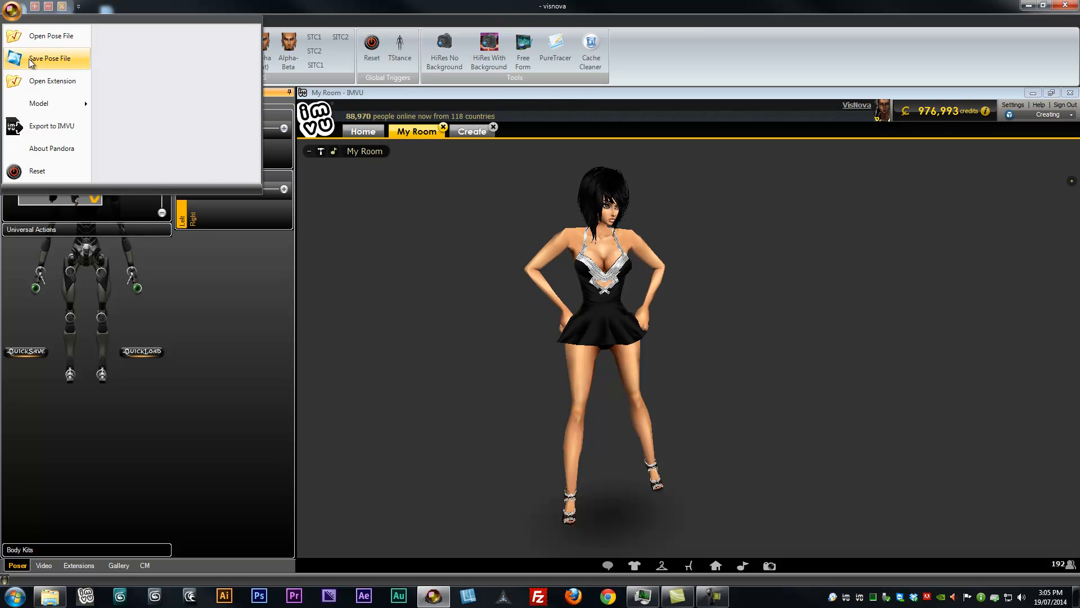
{"action": "left_click", "coordinate": [30, 59]}
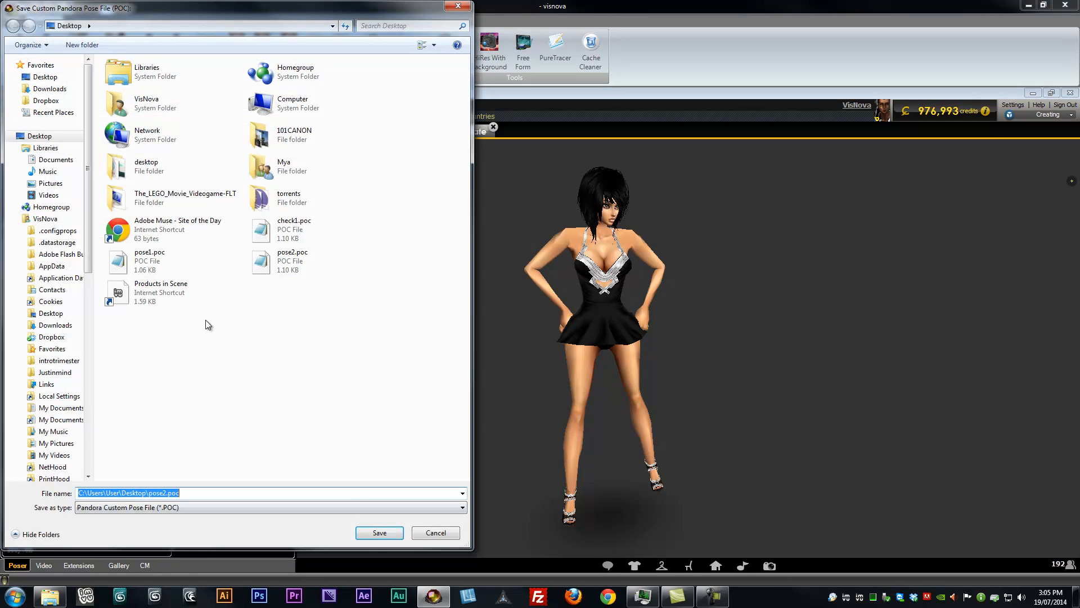
{"action": "left_click", "coordinate": [284, 264]}
{"action": "double_click", "coordinate": [284, 265]}
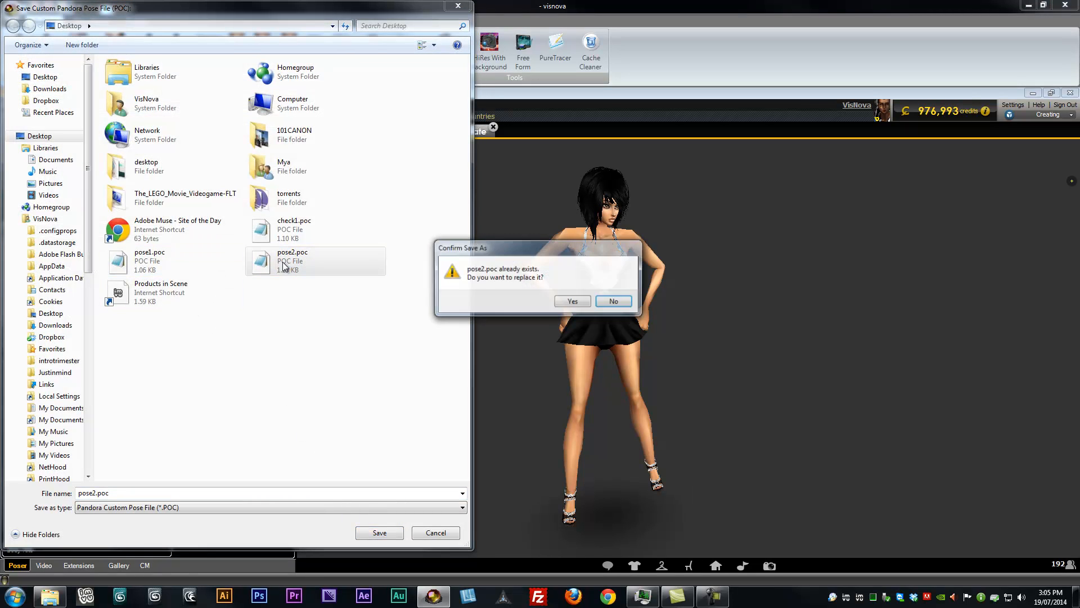
{"action": "left_click", "coordinate": [563, 302]}
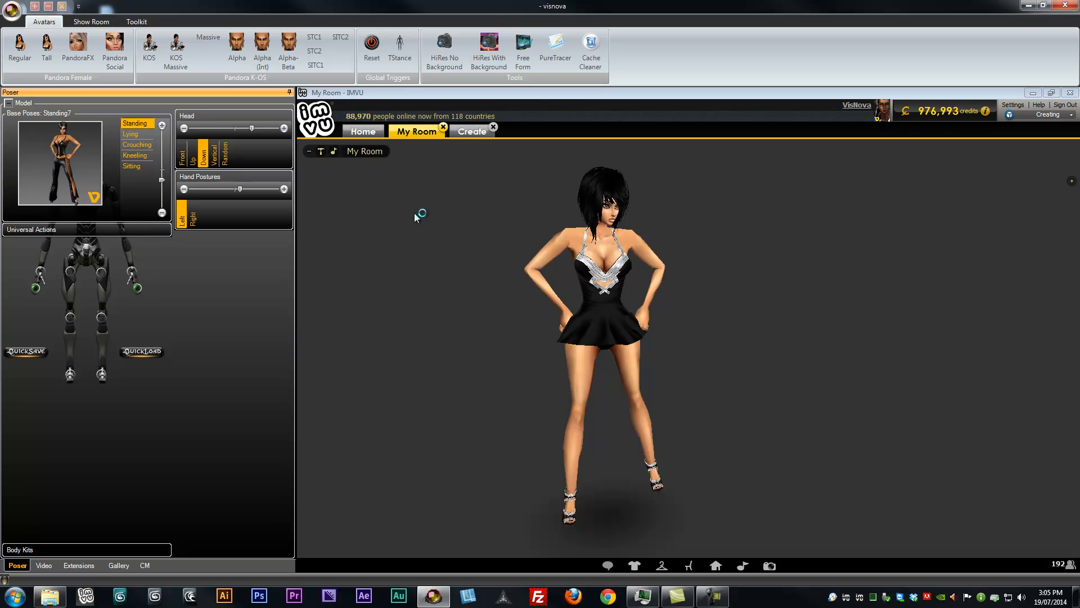
Export the pose files to IMVU under the project name still1 and acknowledge the export
{"action": "left_click", "coordinate": [11, 10]}
{"action": "left_click", "coordinate": [42, 130]}
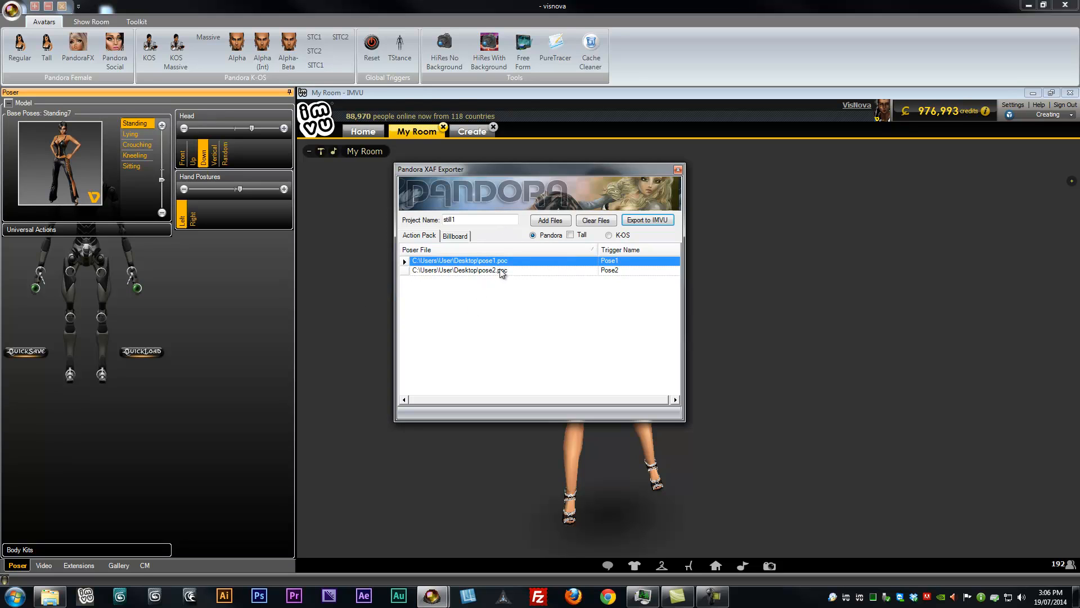
{"action": "left_click_drag", "start_coordinate": [458, 219], "coordinate": [447, 220]}
{"action": "left_click", "coordinate": [647, 220]}
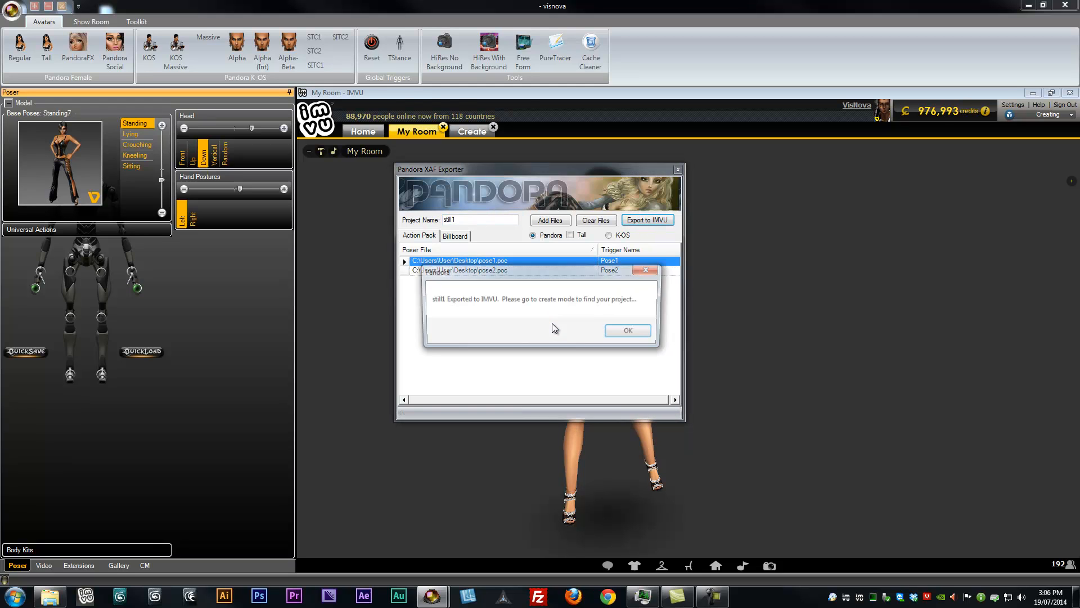
{"action": "left_click", "coordinate": [630, 332]}
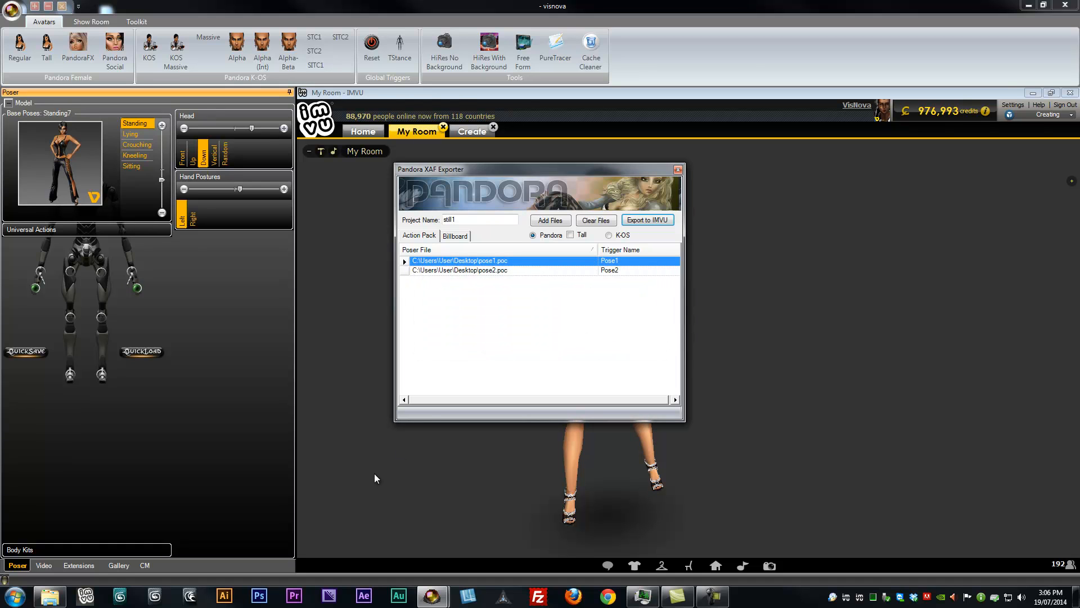
Review the exported XAF files in the still1 folder and close the folder window
{"action": "left_click", "coordinate": [50, 598]}
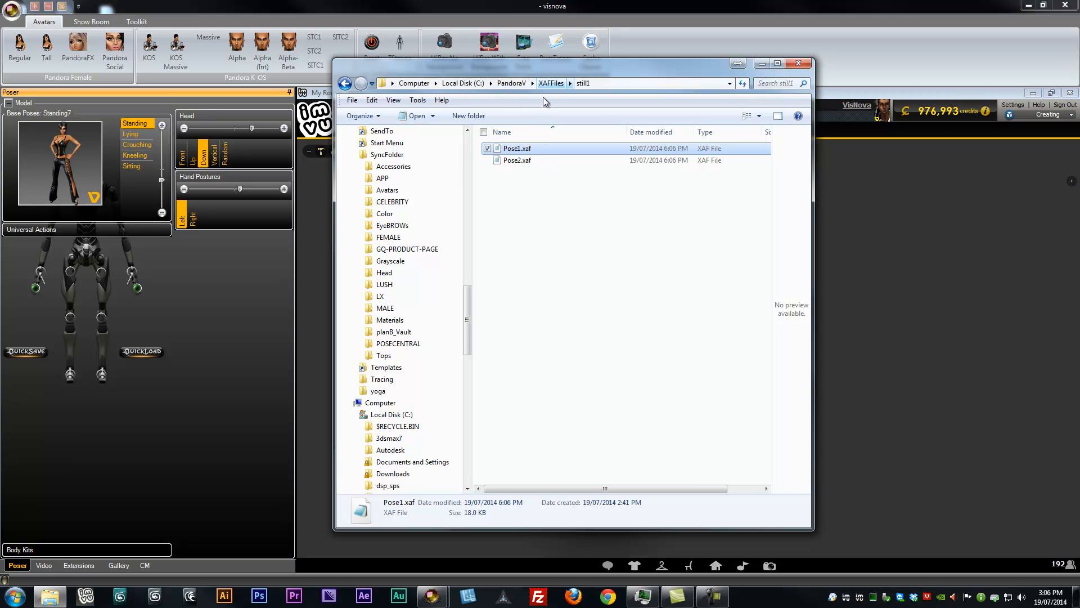
{"action": "left_click", "coordinate": [522, 161]}
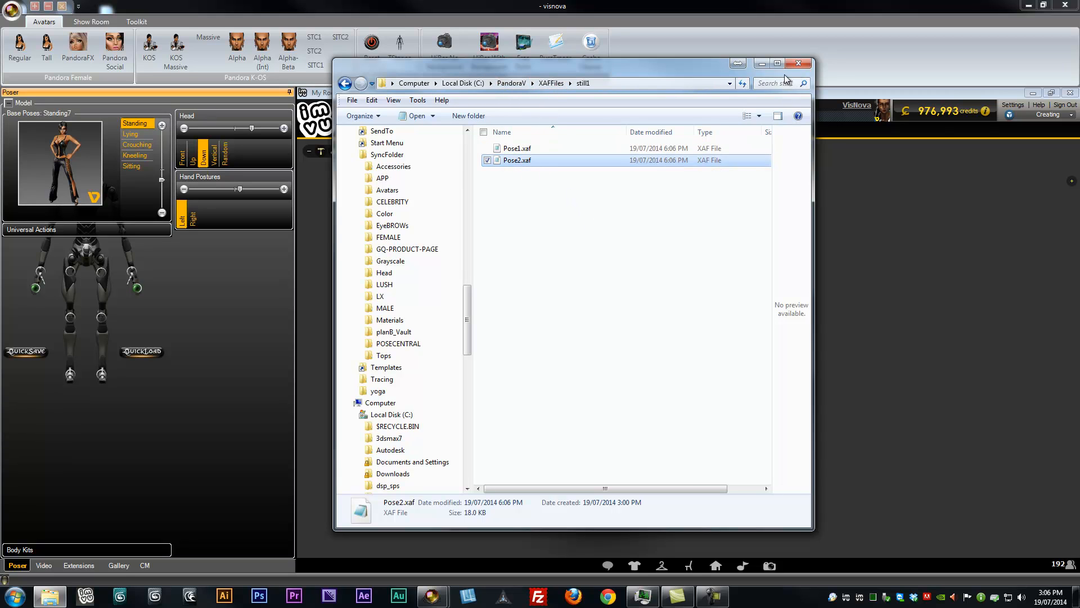
{"action": "left_click", "coordinate": [798, 63]}
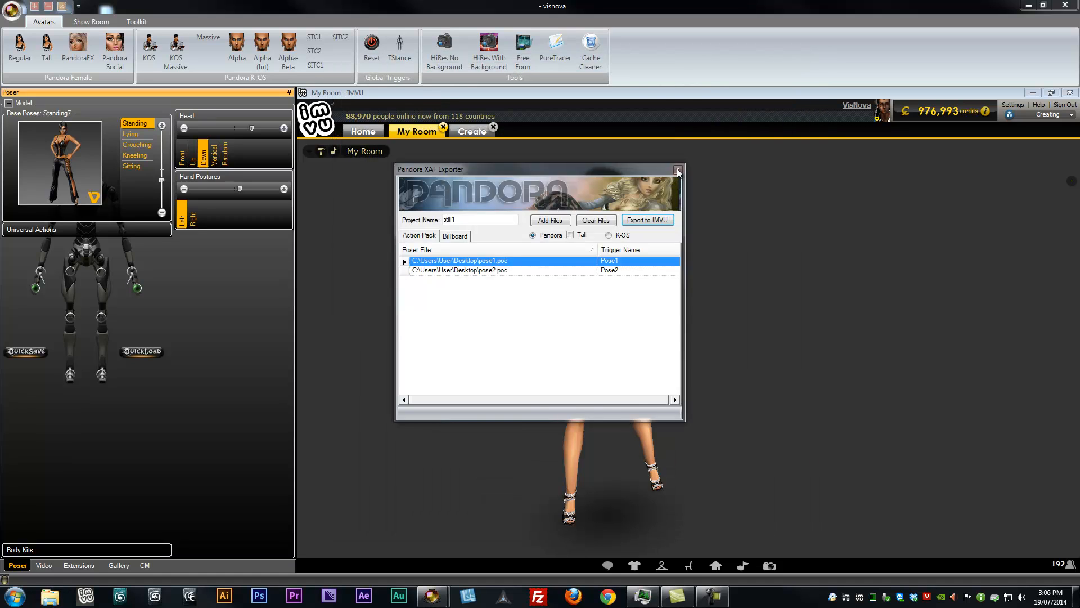
Close the exporter and open the still1 project in Create mode, showing its actions
{"action": "left_click", "coordinate": [678, 170]}
{"action": "left_click", "coordinate": [472, 131]}
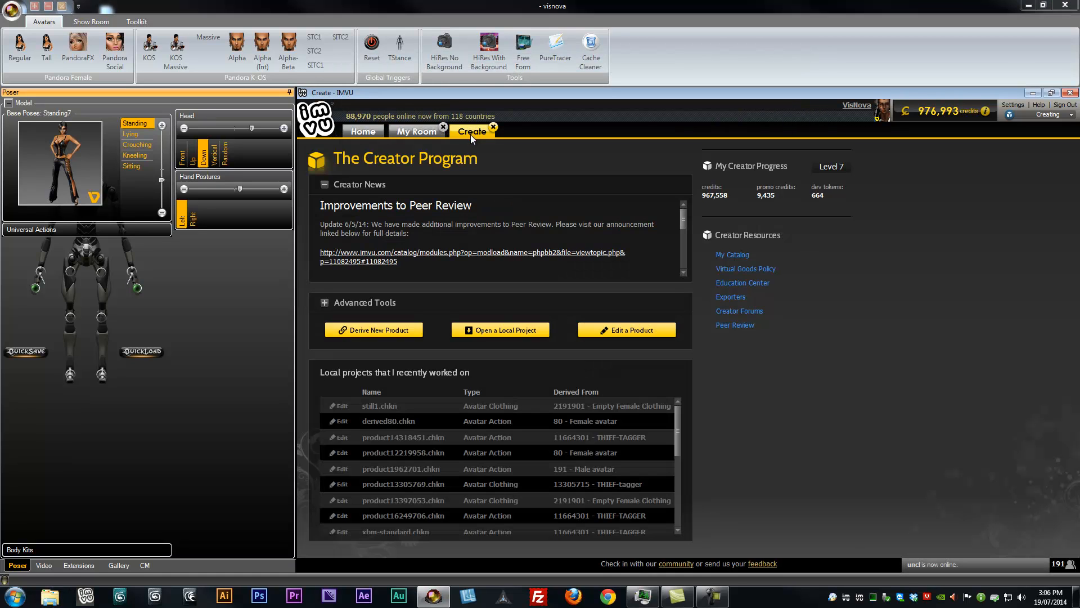
{"action": "left_click", "coordinate": [416, 421]}
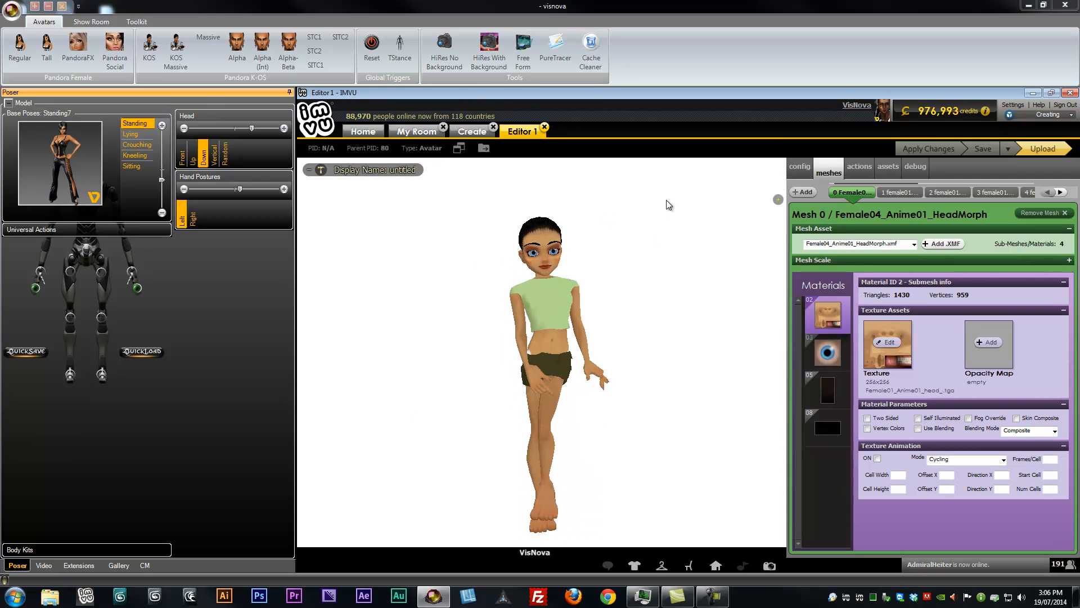
{"action": "left_click", "coordinate": [859, 170]}
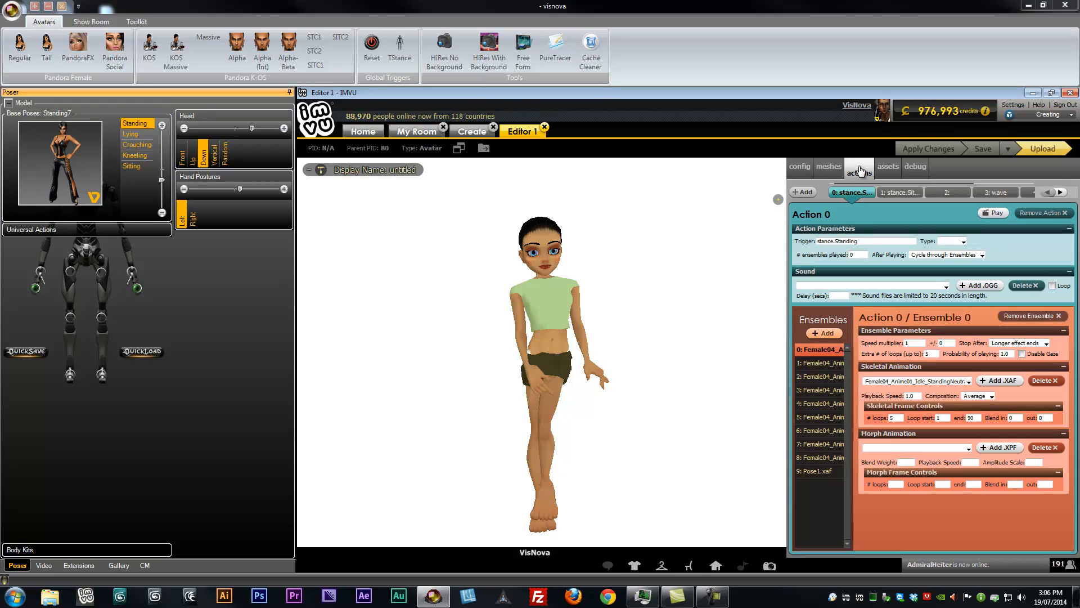
Inspect each ensemble of the standing action in turn to compare their skeletal animation settings
{"action": "left_click", "coordinate": [813, 472]}
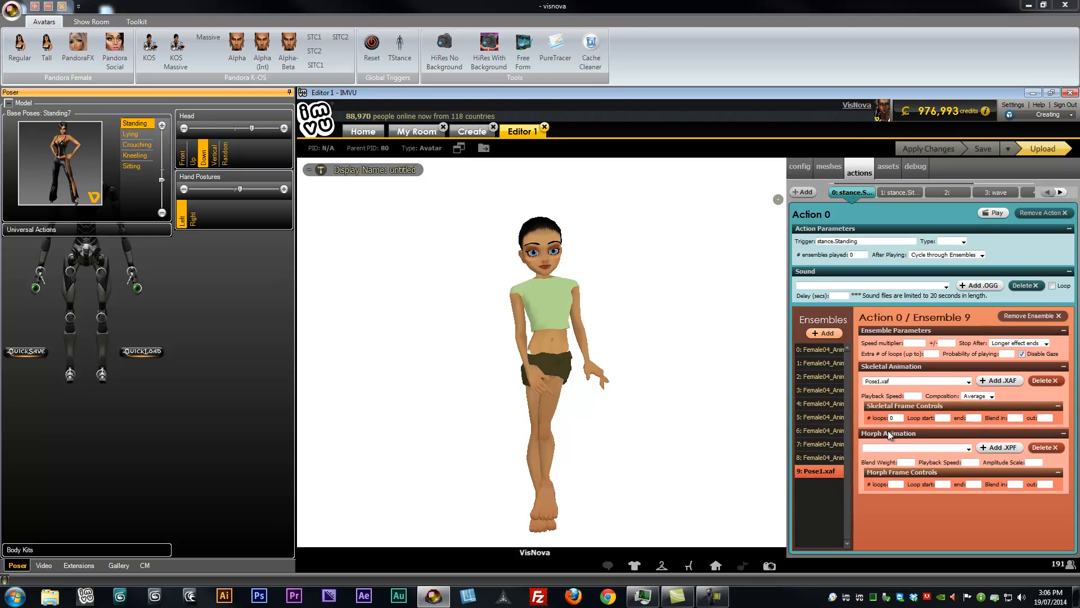
{"action": "left_click", "coordinate": [817, 444]}
{"action": "left_click", "coordinate": [815, 431]}
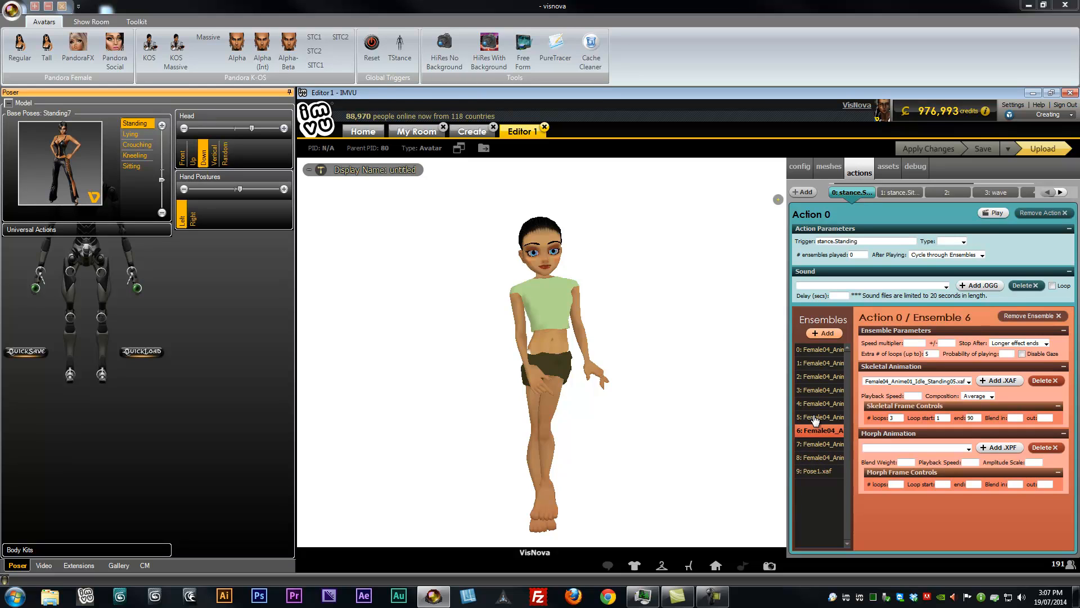
{"action": "left_click", "coordinate": [814, 417]}
{"action": "left_click", "coordinate": [813, 404]}
{"action": "left_click", "coordinate": [814, 390]}
{"action": "left_click", "coordinate": [814, 377]}
{"action": "left_click", "coordinate": [816, 363]}
{"action": "left_click", "coordinate": [815, 350]}
{"action": "left_click", "coordinate": [813, 458]}
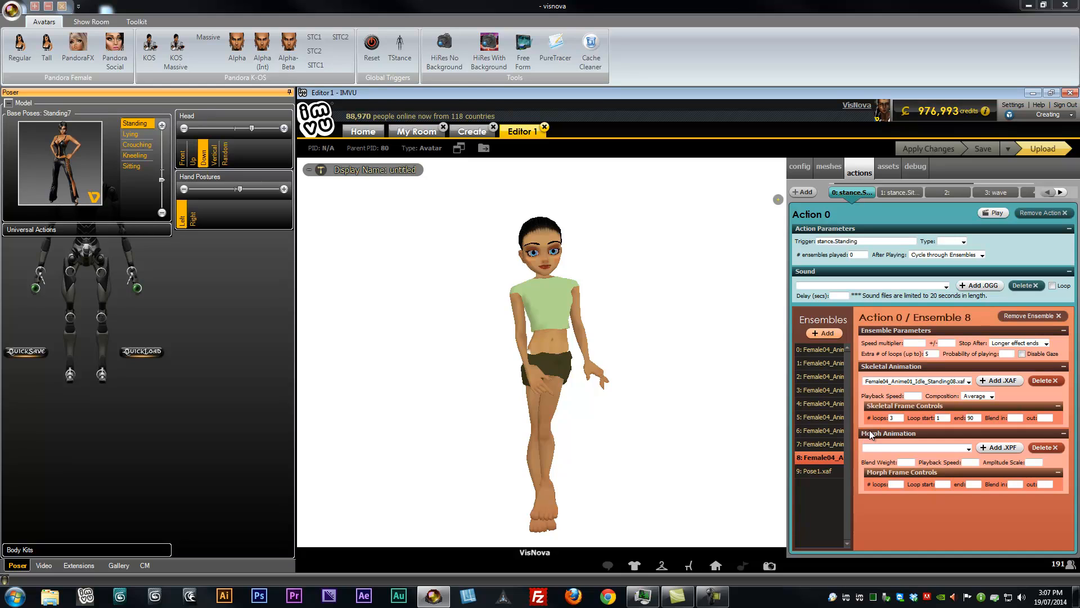
{"action": "left_click", "coordinate": [818, 472]}
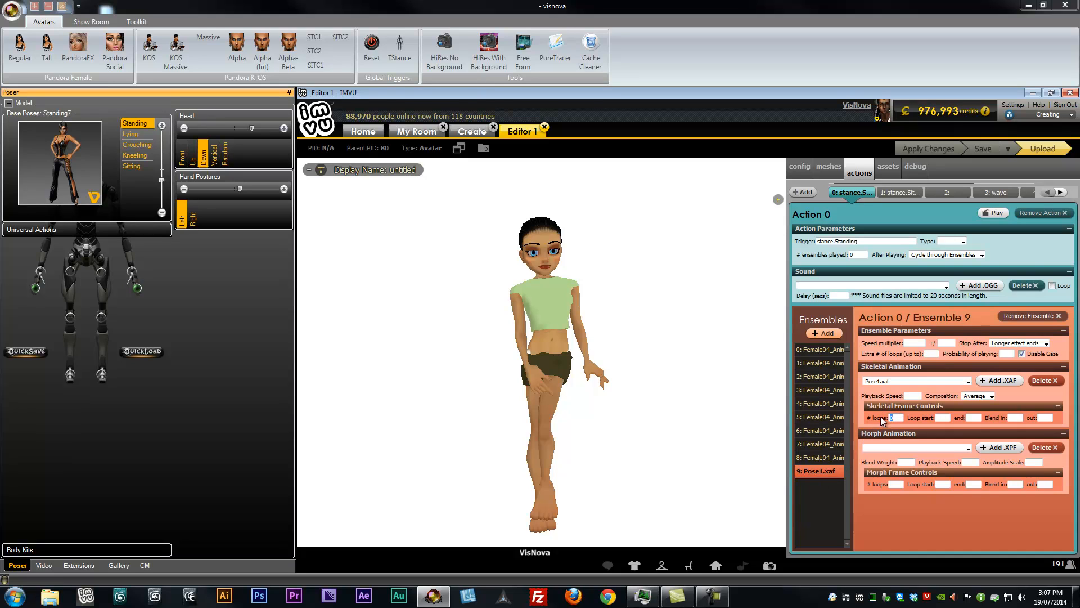
{"action": "left_click", "coordinate": [813, 458]}
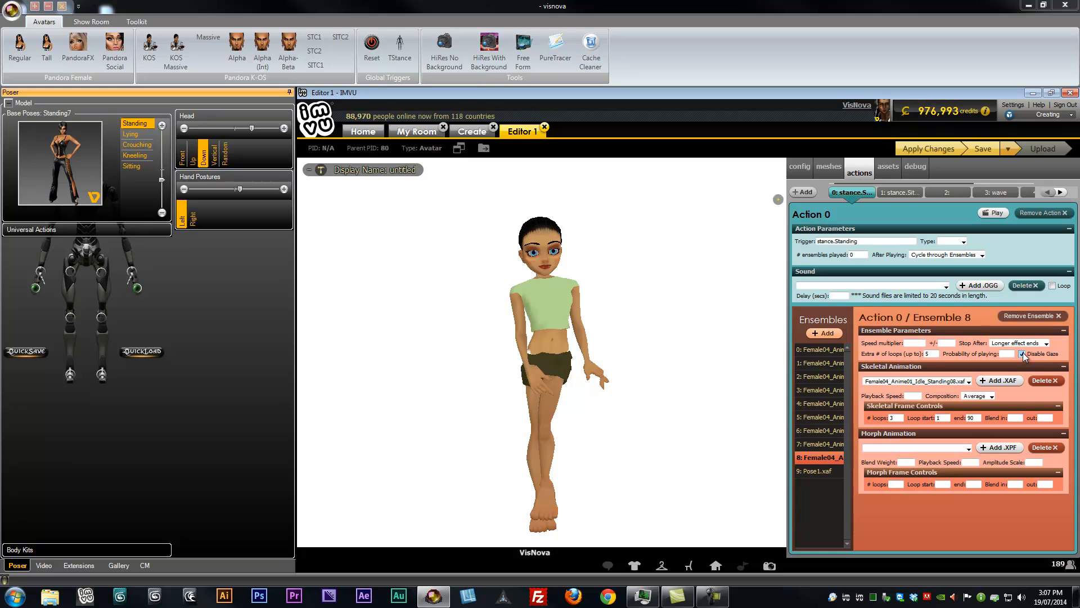
Set ensemble 8's loops to 2 and clear its loop start, loop end and extra loops values
{"action": "left_click", "coordinate": [895, 418]}
{"action": "type", "text": "2"}
{"action": "key", "text": "Tab"}
{"action": "key", "text": "BackSpace"}
{"action": "key", "text": "Tab"}
{"action": "key", "text": "BackSpace"}
{"action": "left_click", "coordinate": [931, 353]}
{"action": "key", "text": "BackSpace"}
Load Pose2.xaf as ensemble 8's skeletal animation and save the project
{"action": "left_click", "coordinate": [995, 381]}
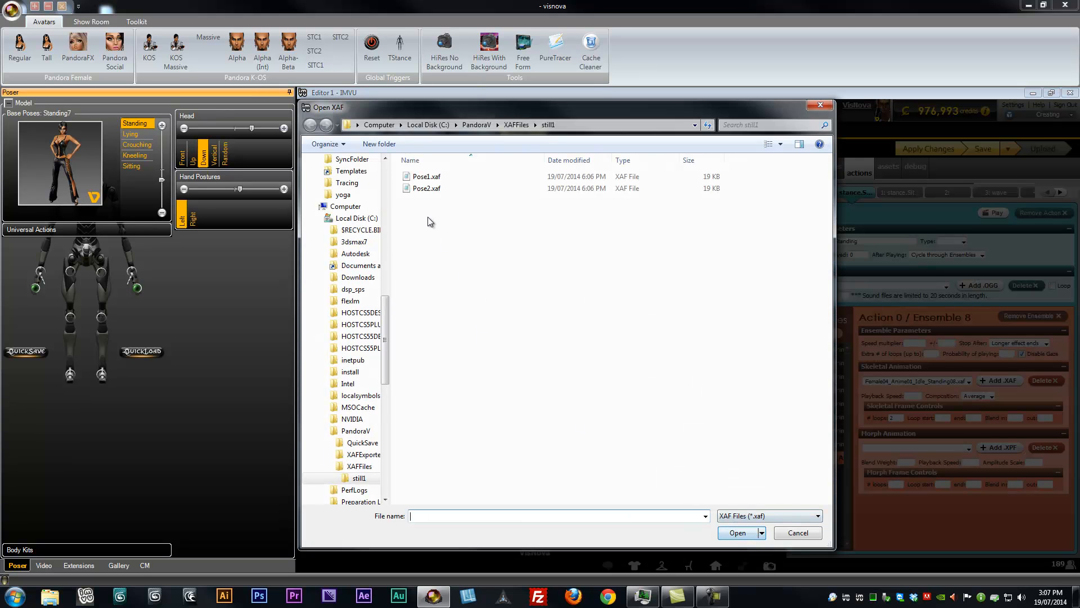
{"action": "double_click", "coordinate": [414, 191]}
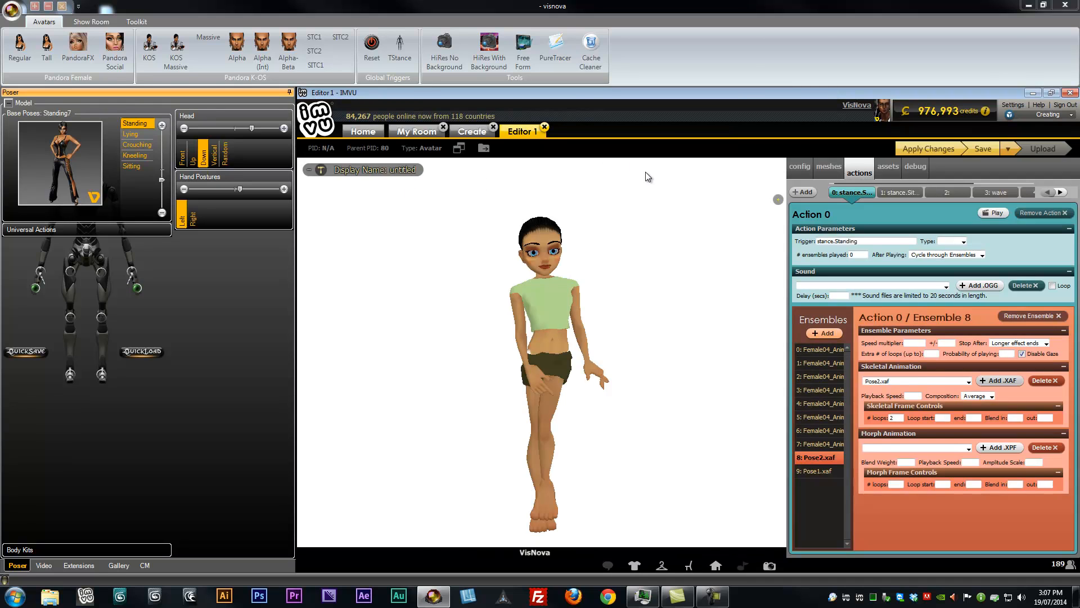
{"action": "left_click", "coordinate": [929, 150]}
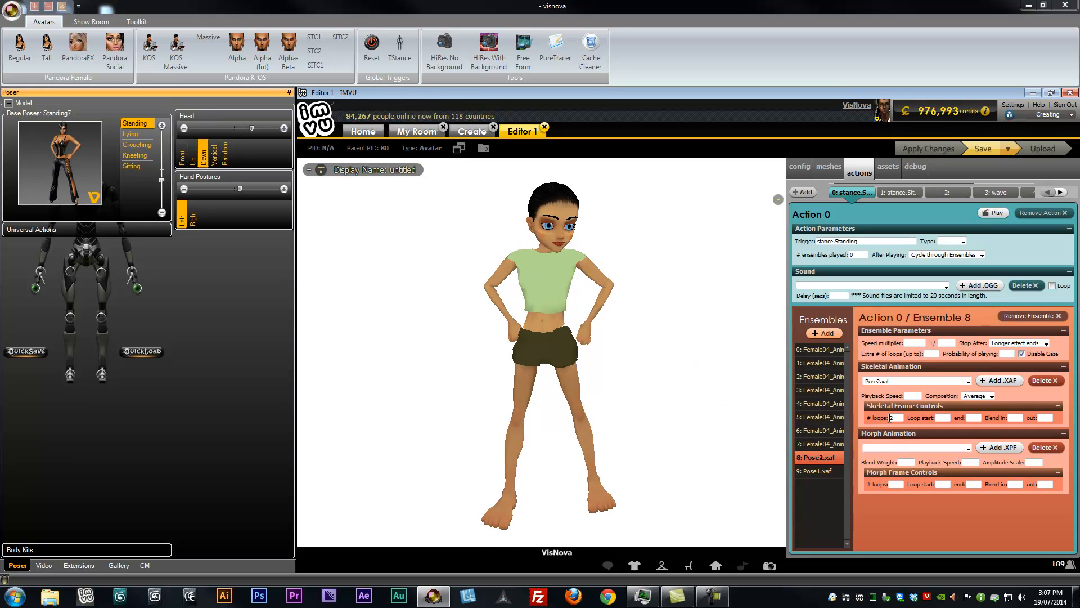
Step through the ensembles again to review their animation files and settings
{"action": "left_click", "coordinate": [813, 444]}
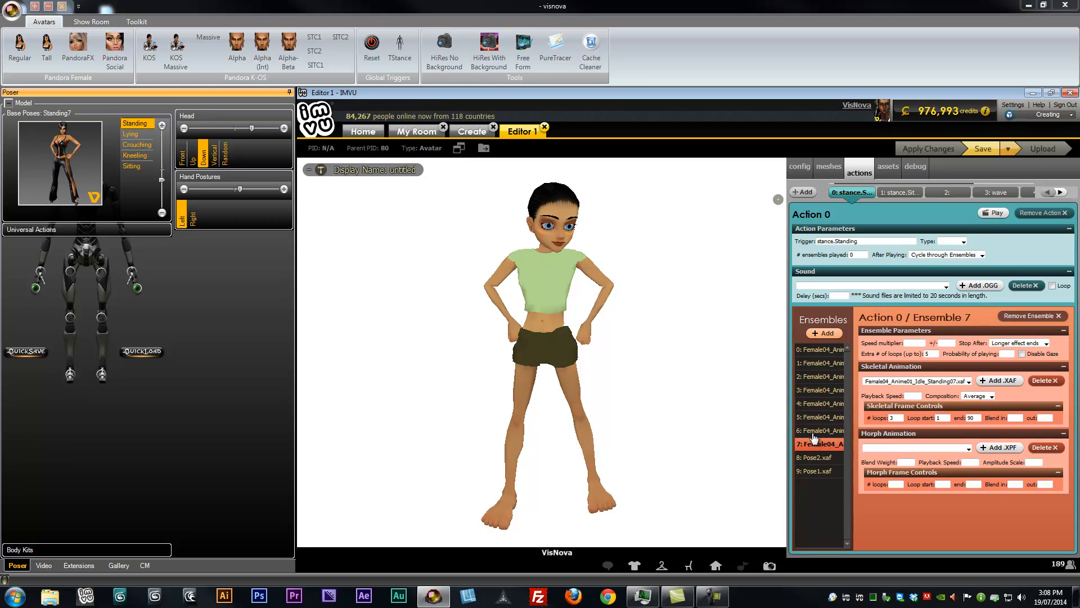
{"action": "left_click", "coordinate": [814, 430]}
{"action": "left_click", "coordinate": [814, 417]}
{"action": "left_click", "coordinate": [814, 403]}
{"action": "left_click", "coordinate": [814, 389]}
{"action": "left_click", "coordinate": [815, 377]}
{"action": "left_click", "coordinate": [814, 364]}
{"action": "left_click", "coordinate": [812, 350]}
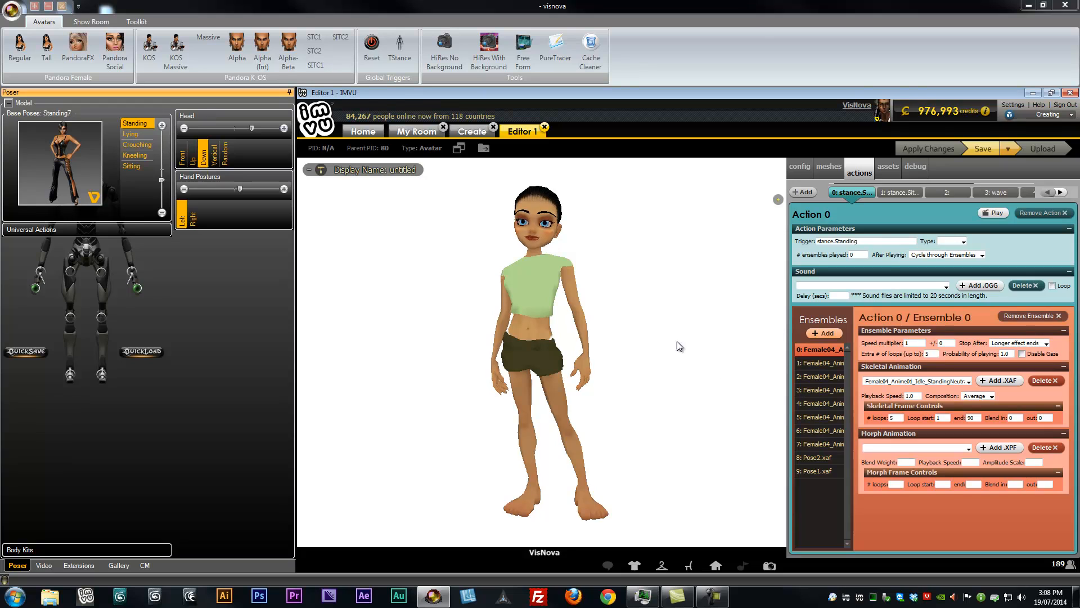
{"action": "left_click", "coordinate": [814, 430]}
{"action": "left_click", "coordinate": [814, 417]}
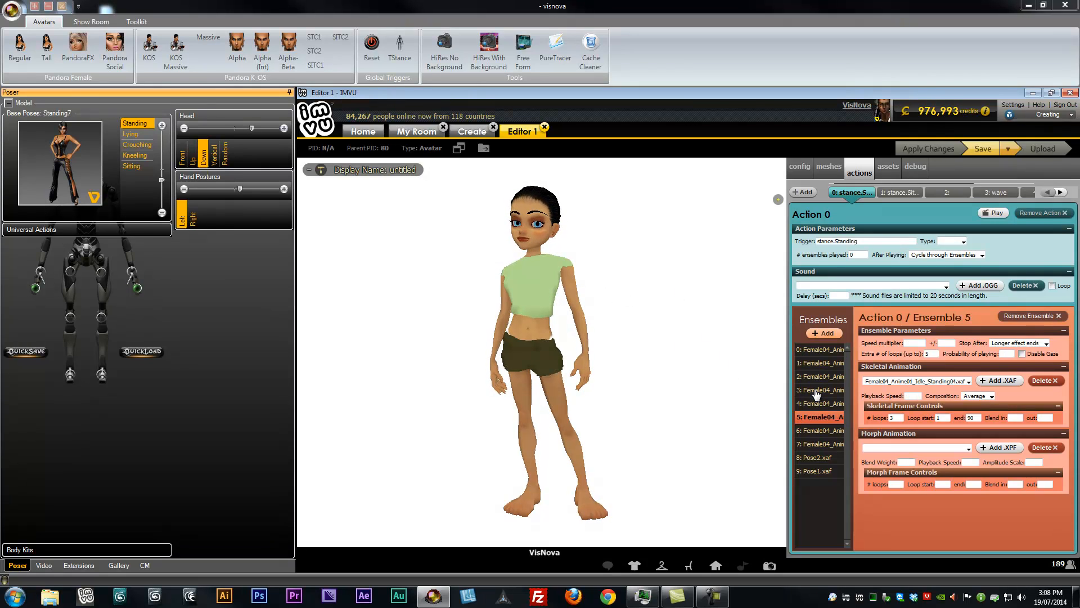
{"action": "left_click", "coordinate": [819, 390]}
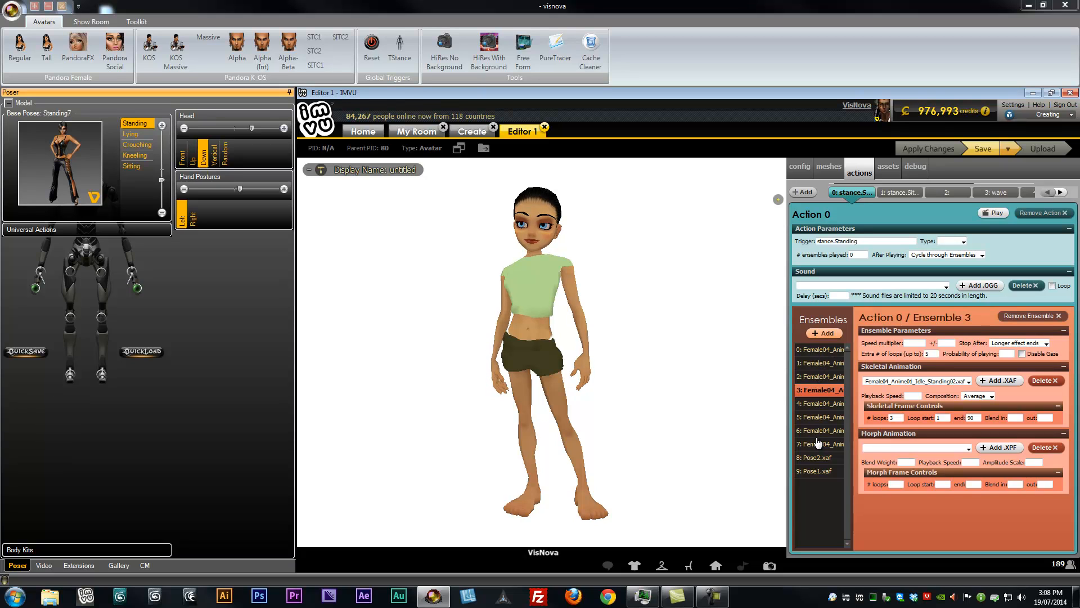
Set the action's After Playing option to Pick new Ensemble
{"action": "left_click", "coordinate": [981, 256]}
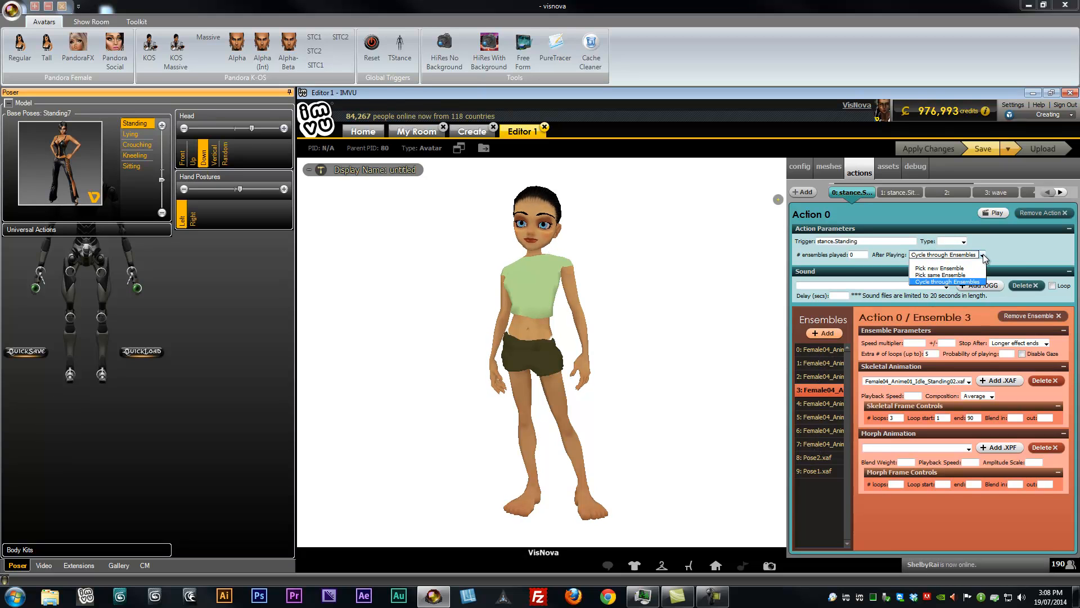
{"action": "left_click", "coordinate": [949, 269]}
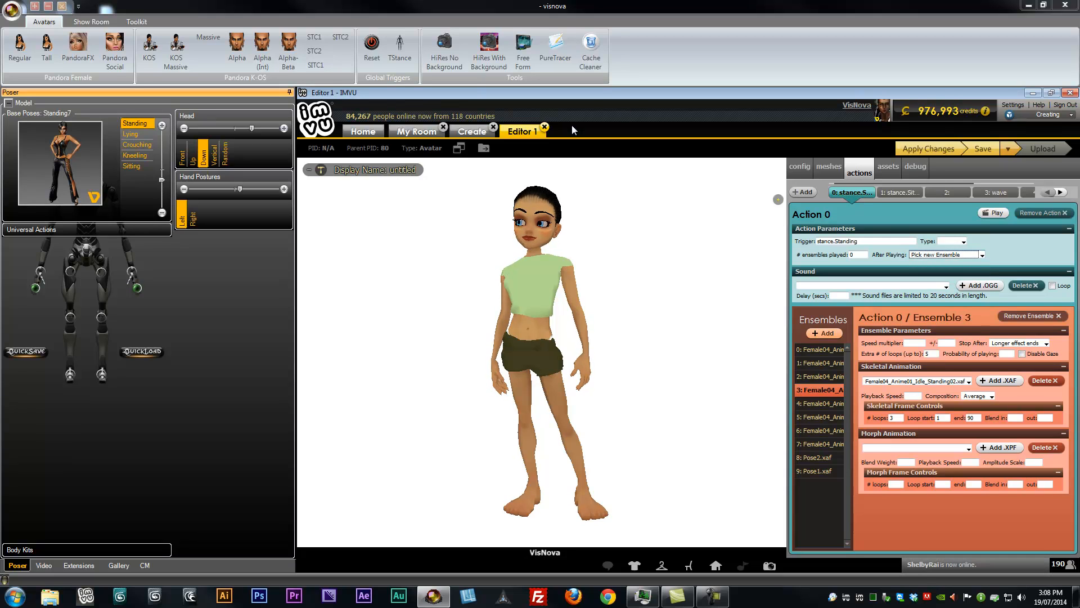